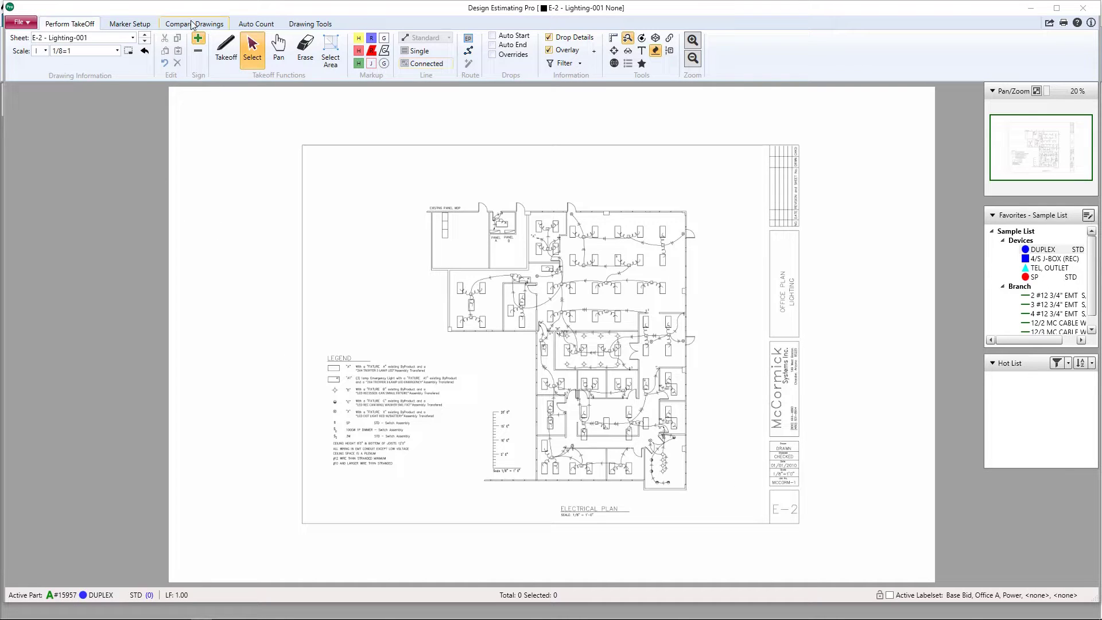
# Overlay the revised sheet 'E-2 - Lighting Revised-001' on the original plan from Compare Drawings
pyautogui.click(209, 25)
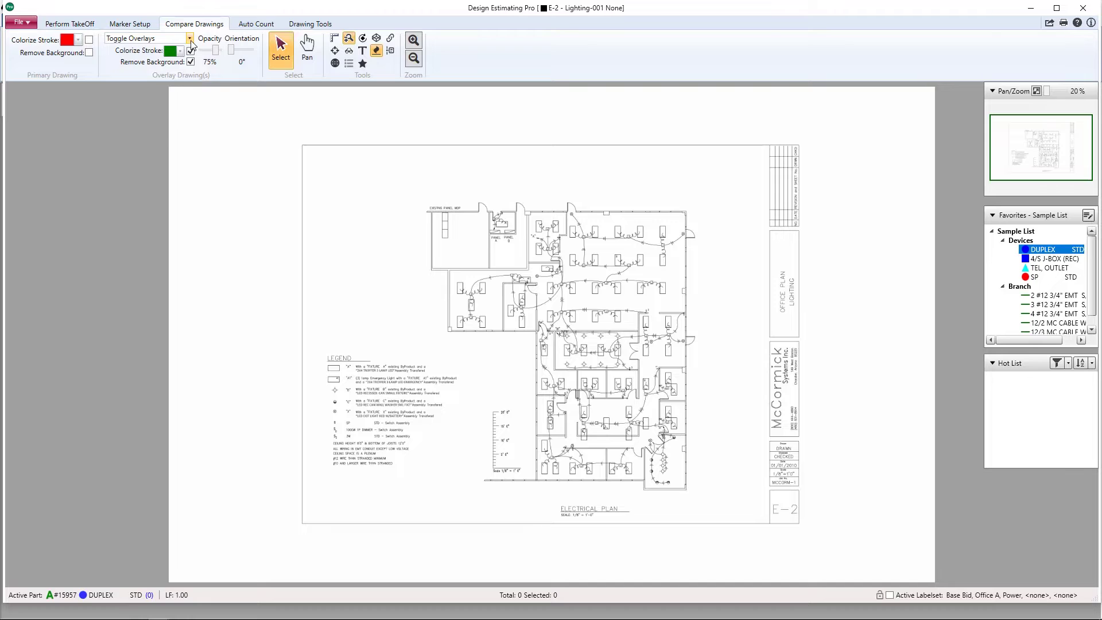
pyautogui.click(191, 41)
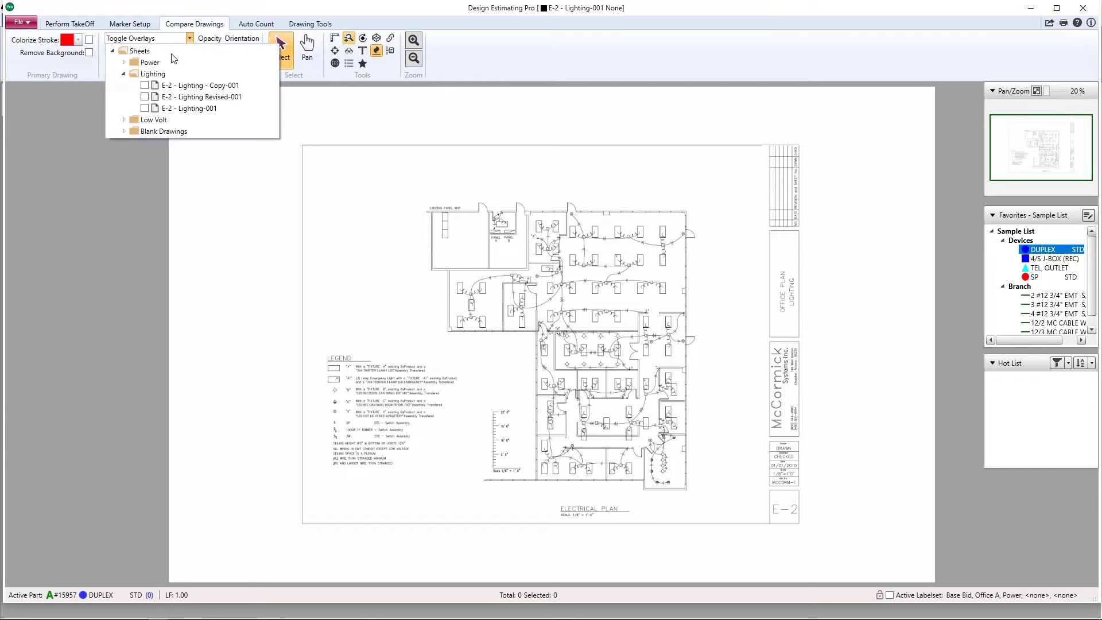
pyautogui.click(144, 97)
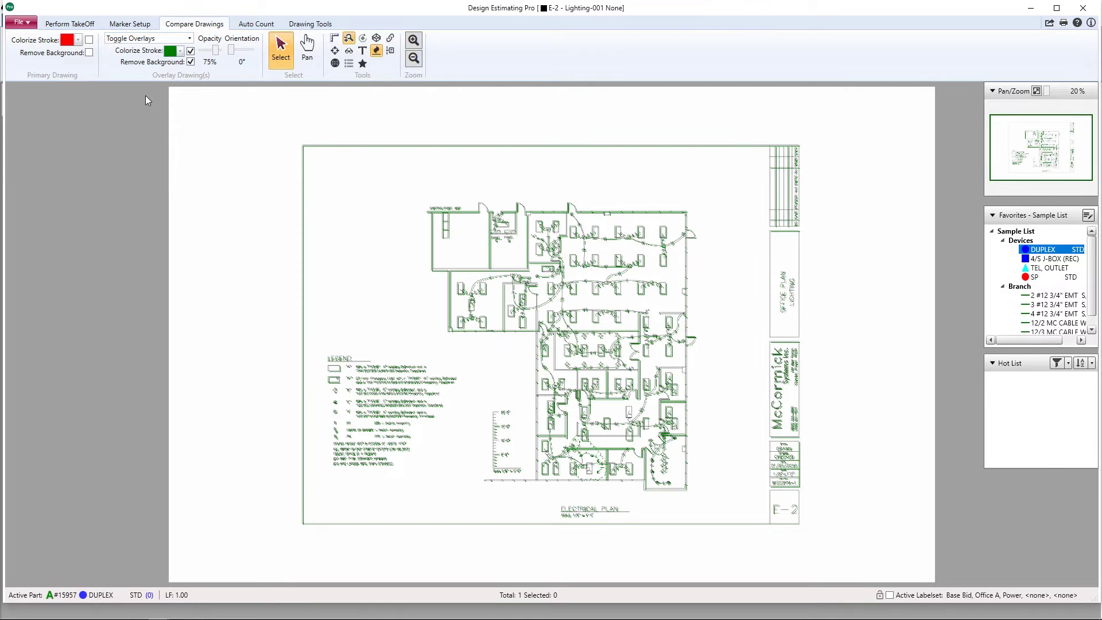
# Colorize the primary drawing's strokes red and remove its white background
pyautogui.click(89, 41)
pyautogui.click(88, 42)
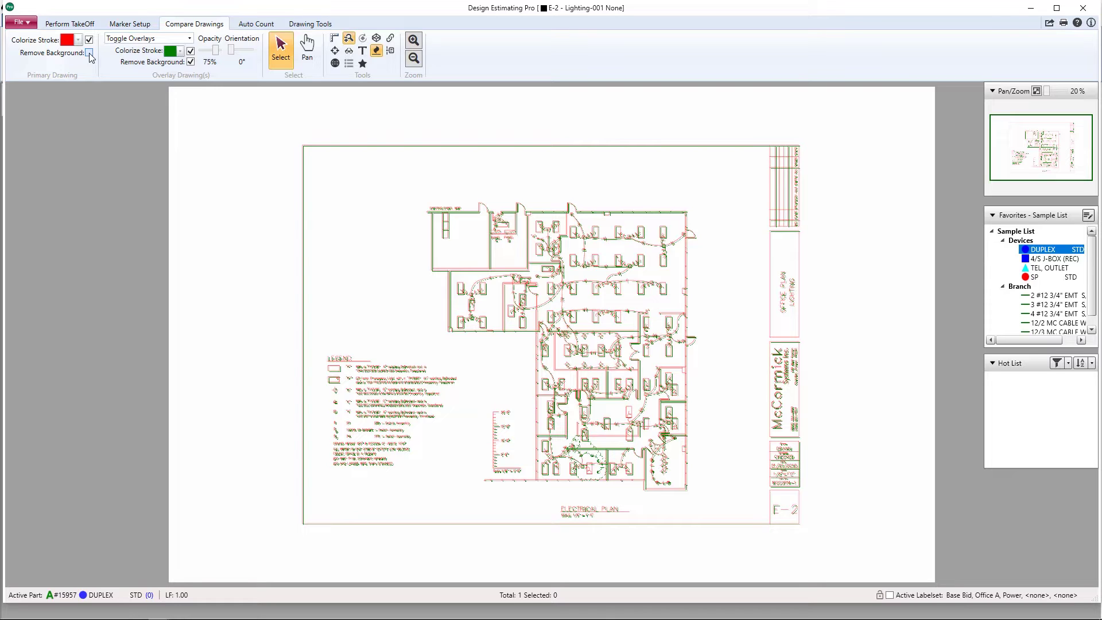
pyautogui.click(88, 53)
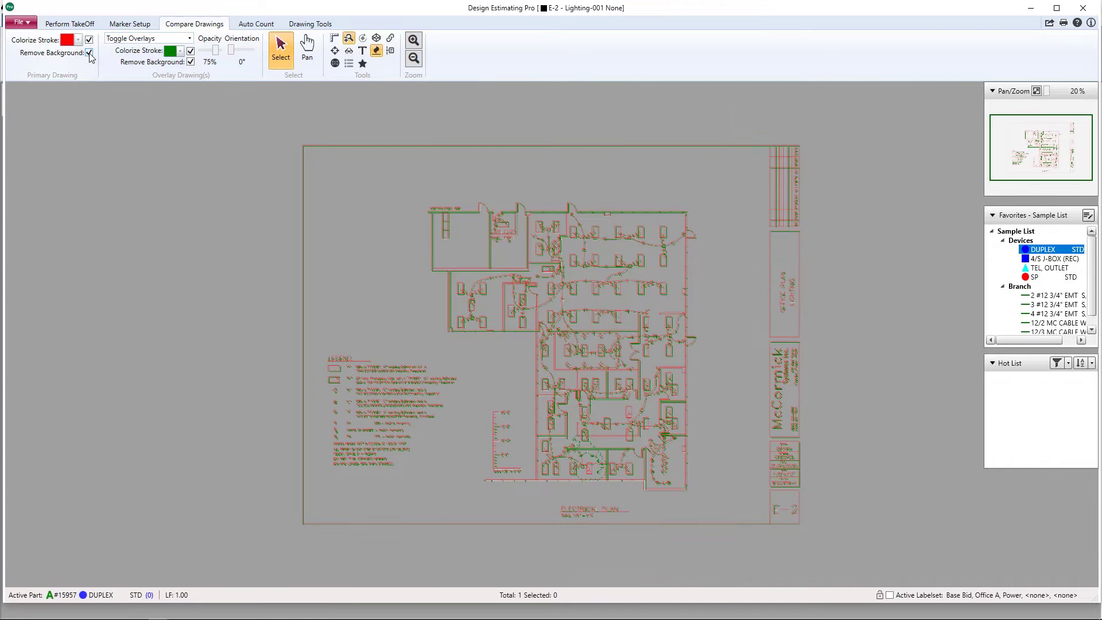
pyautogui.scroll(1, 783, 506)
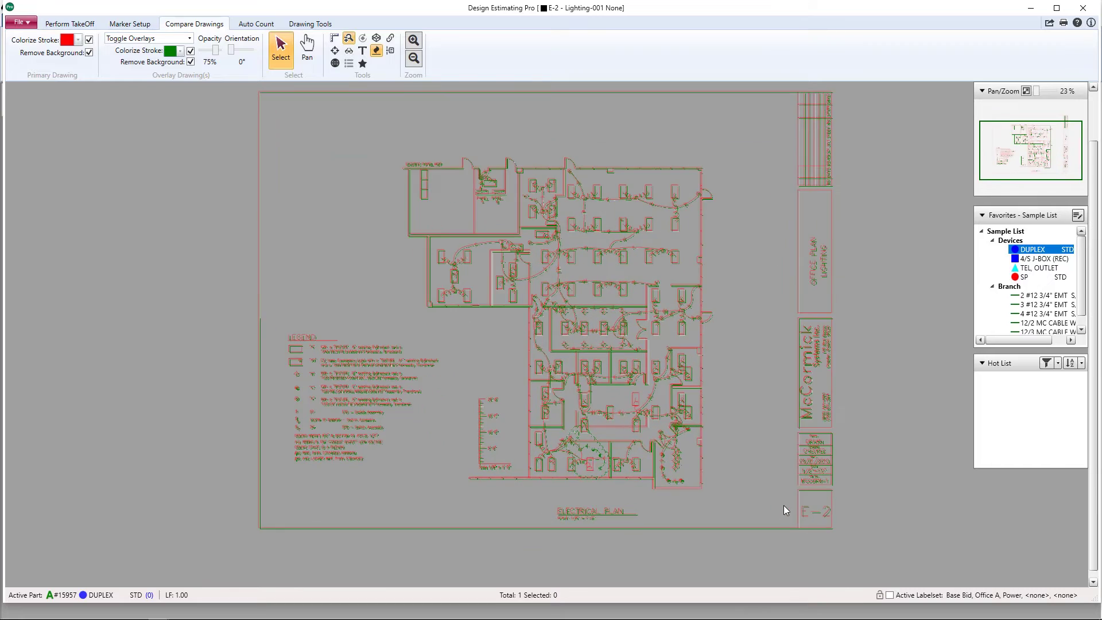
pyautogui.scroll(1, 780, 503)
pyautogui.scroll(1, 779, 501)
pyautogui.scroll(1, 839, 400)
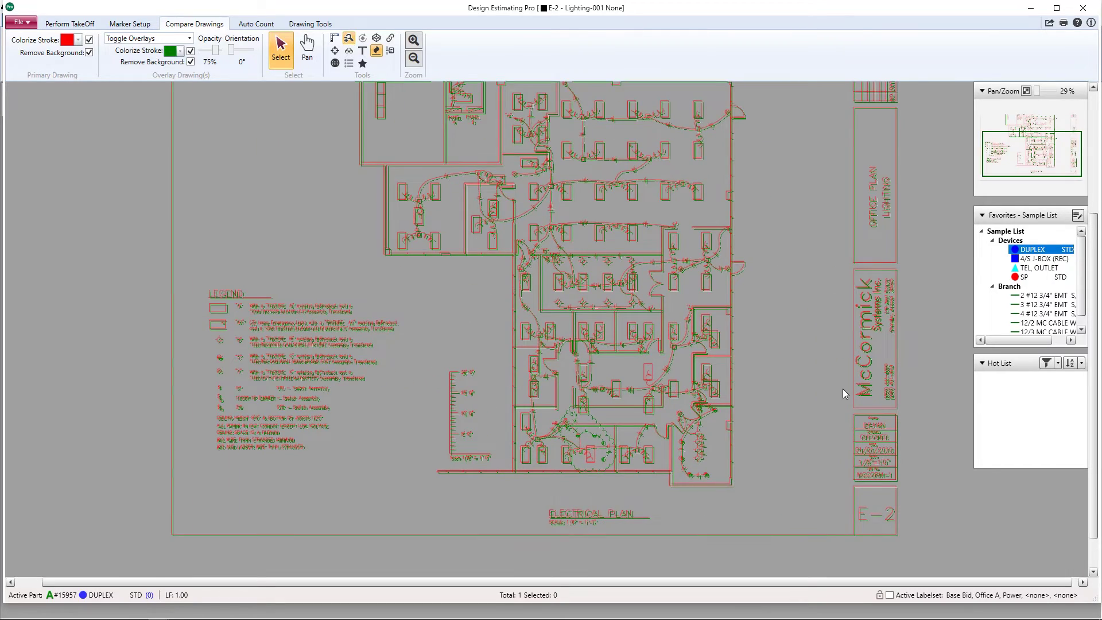
pyautogui.scroll(1, 842, 387)
pyautogui.scroll(1, 822, 396)
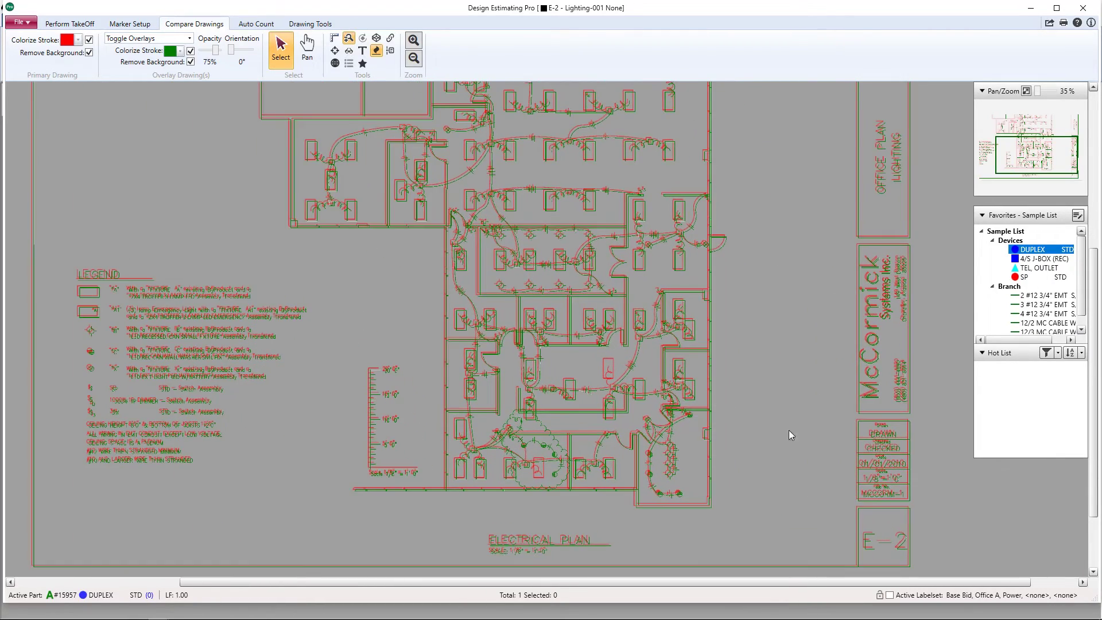
pyautogui.scroll(1, 749, 474)
pyautogui.scroll(1, 685, 529)
pyautogui.scroll(1, 683, 527)
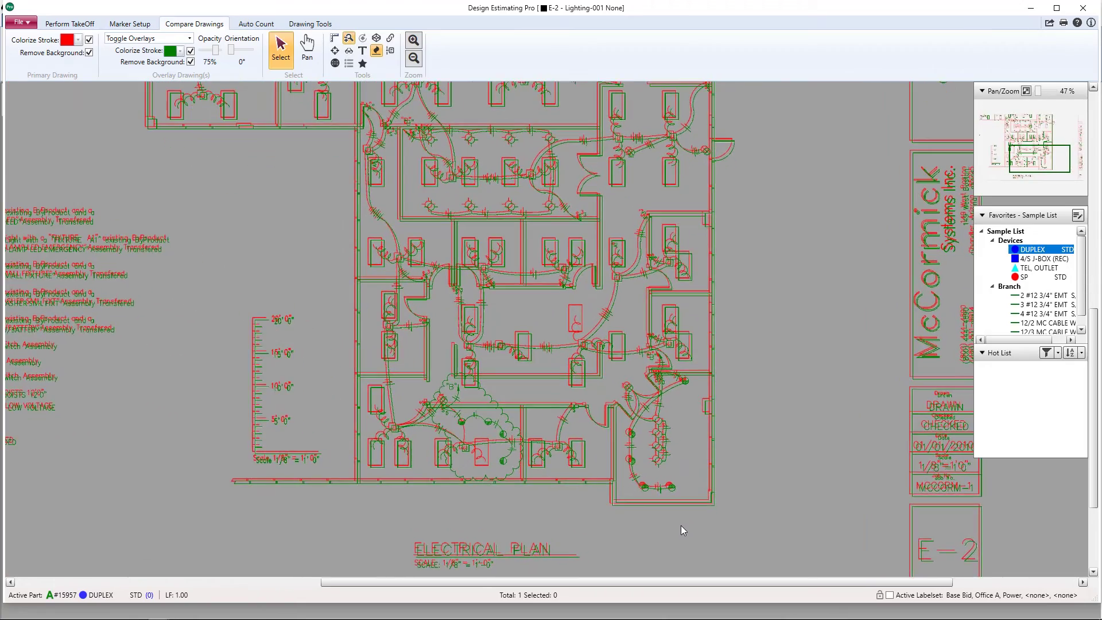
pyautogui.scroll(1, 685, 500)
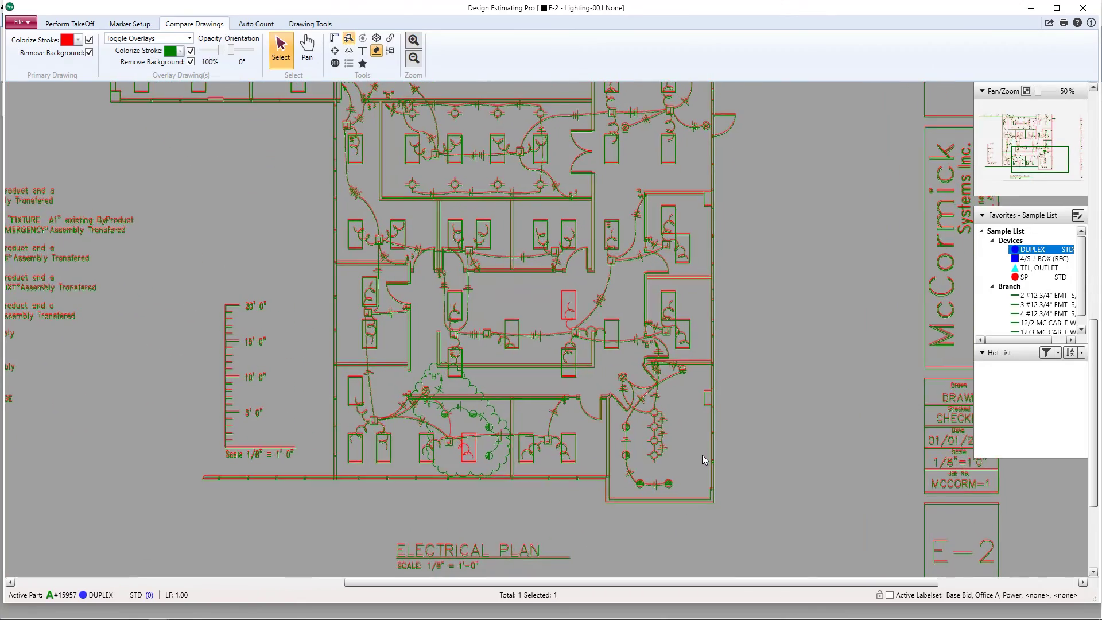
pyautogui.scroll(1, 570, 541)
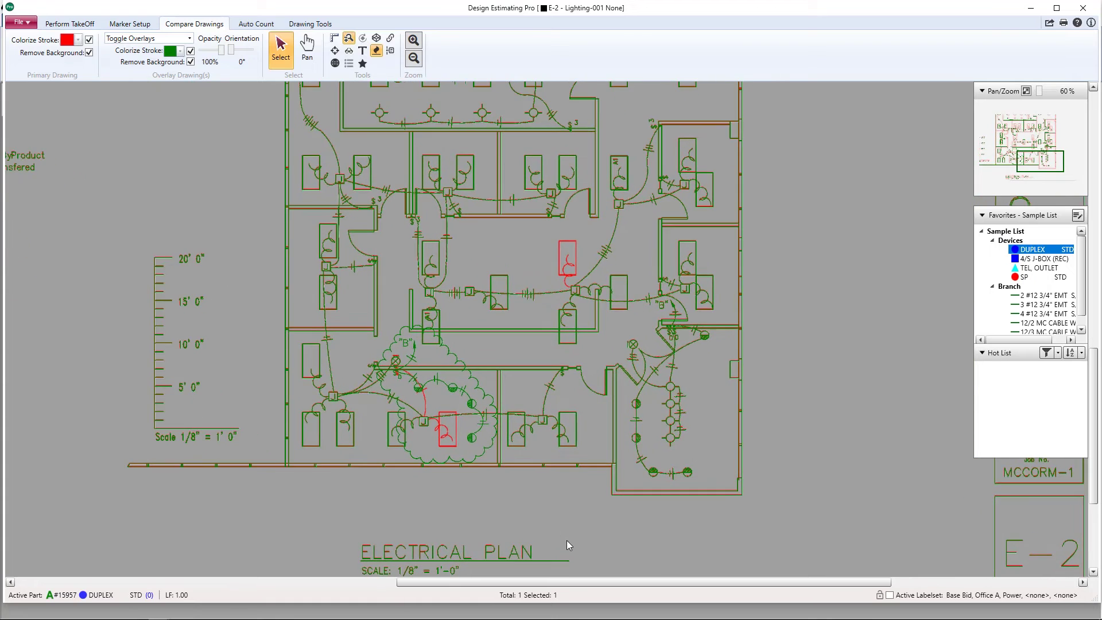
pyautogui.scroll(1, 567, 544)
pyautogui.scroll(1, 567, 545)
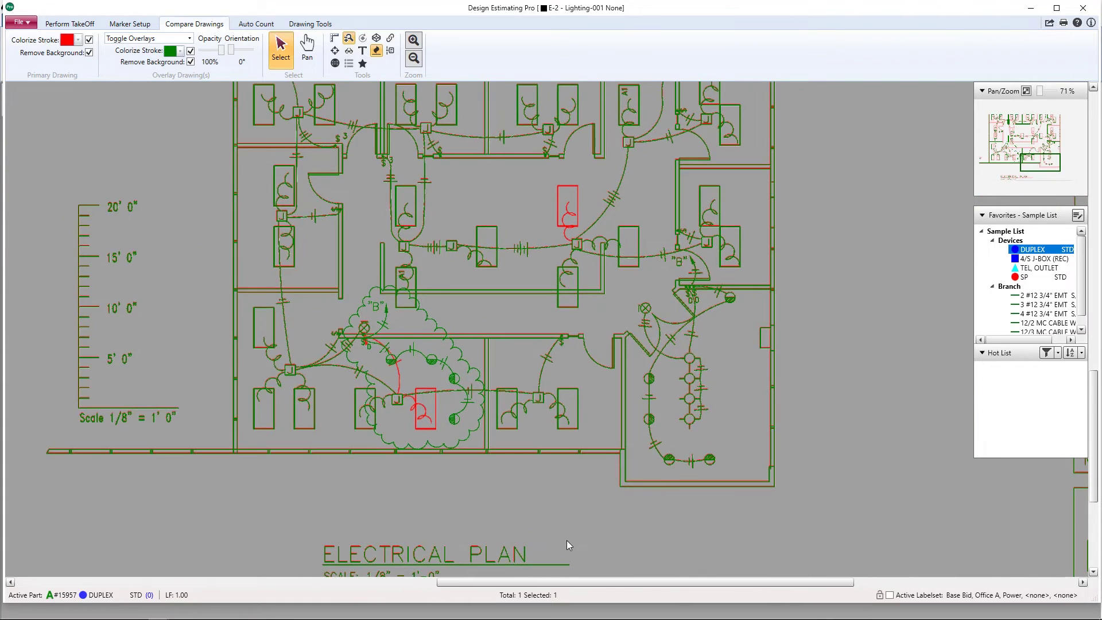
pyautogui.scroll(1, 566, 544)
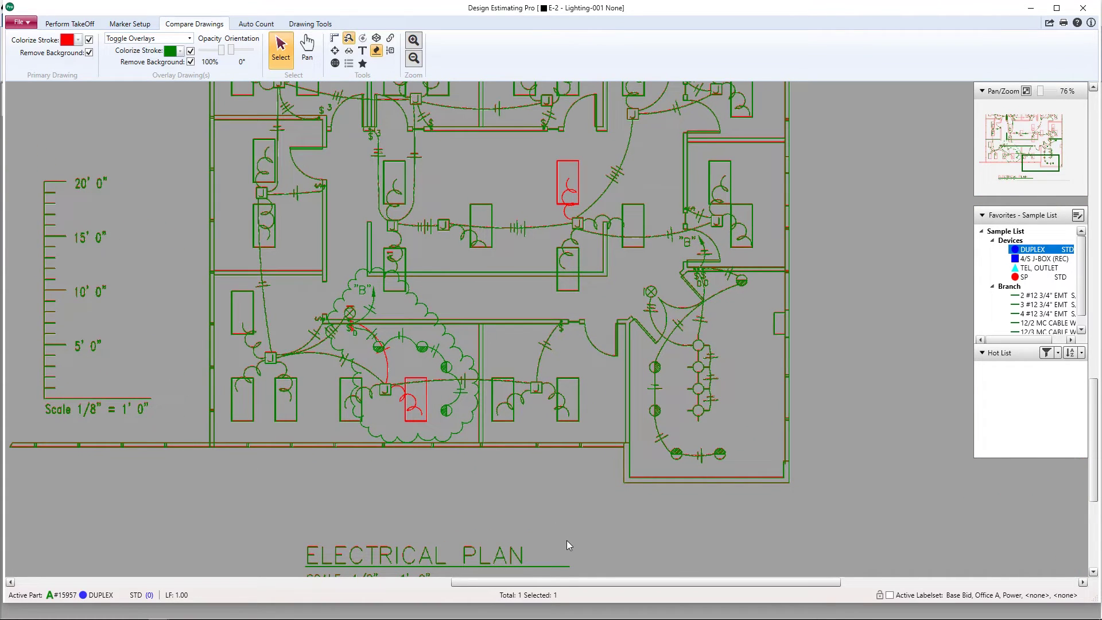